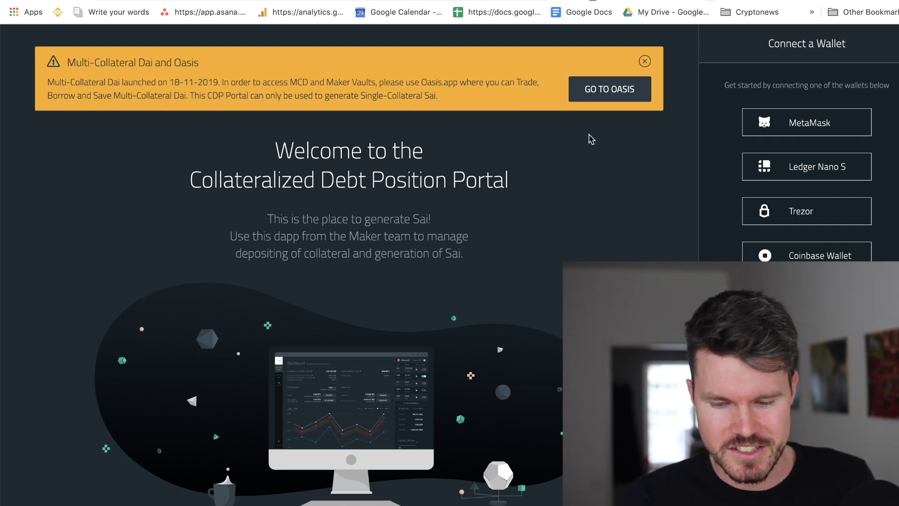
- Go to Oasis, open its Borrow section and connect a wallet through Wallet Connect
{"action": "left_click", "coordinate": [594, 96]}
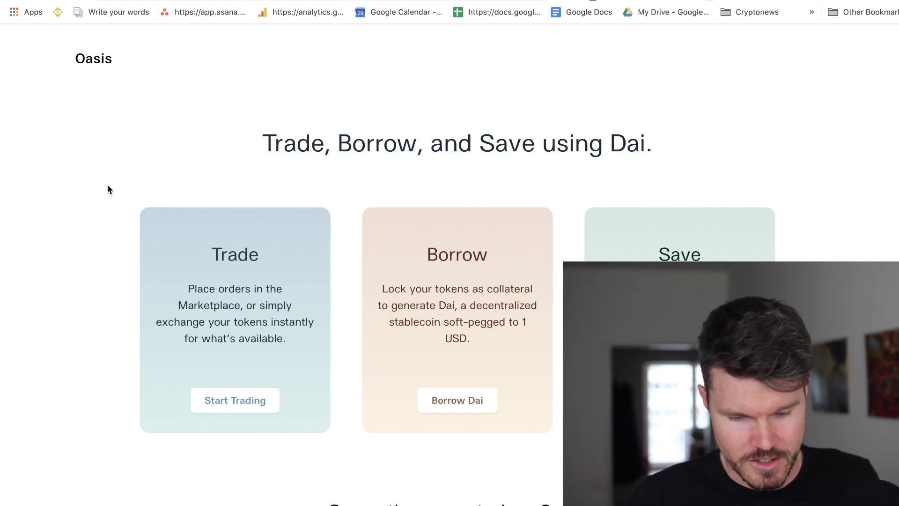
{"action": "scroll", "coordinate": [108, 185], "scroll_direction": "down", "scroll_amount": 2}
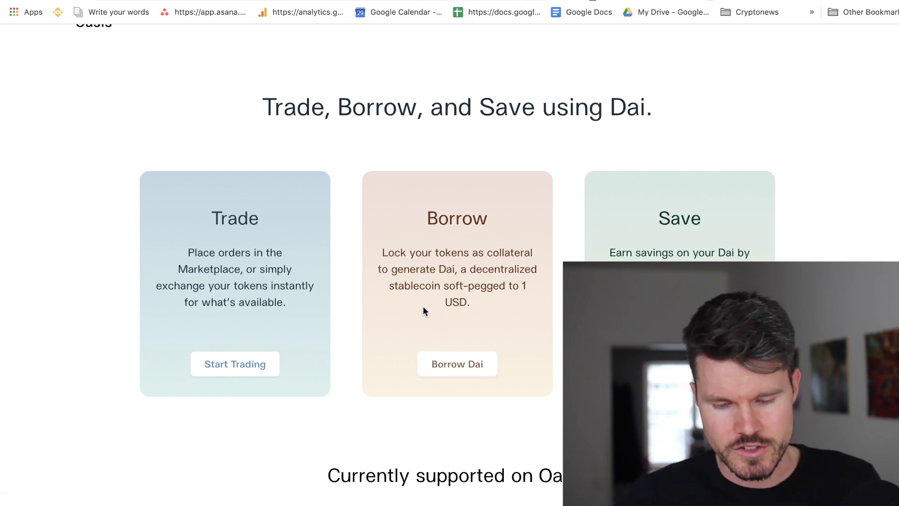
{"action": "left_click", "coordinate": [452, 361]}
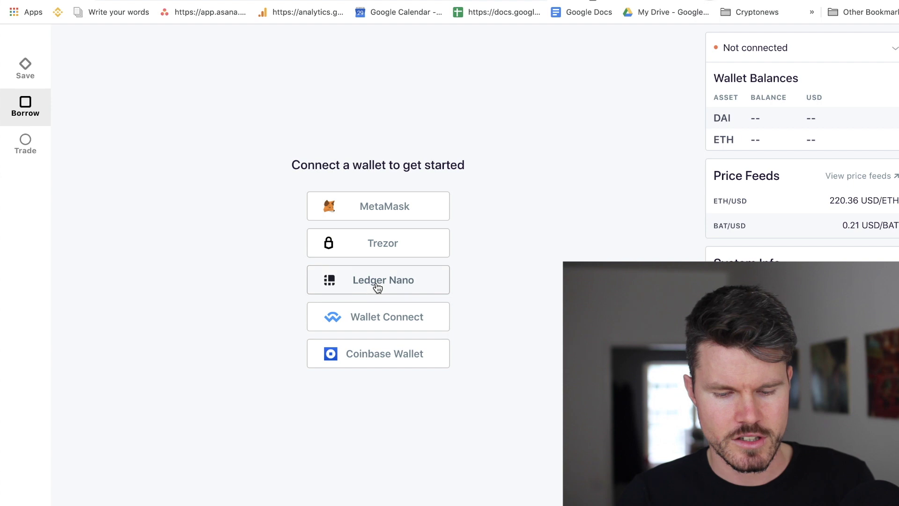
{"action": "left_click", "coordinate": [368, 316]}
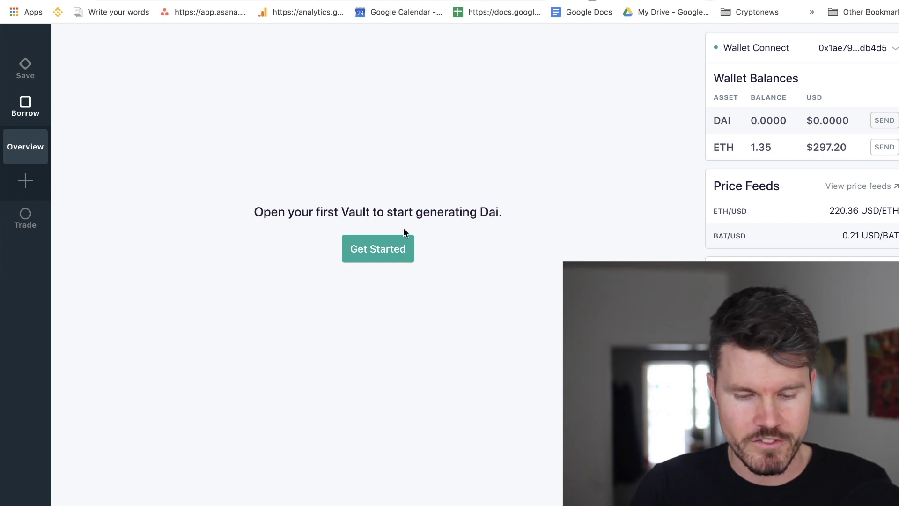
- Start opening the first vault with ETH-A as the collateral type and continue to vault management
{"action": "left_click", "coordinate": [377, 249]}
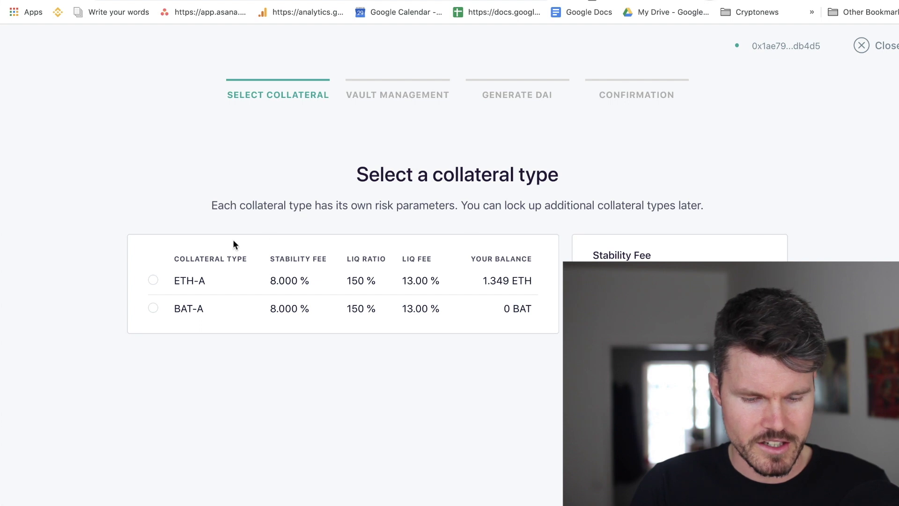
{"action": "left_click", "coordinate": [153, 280]}
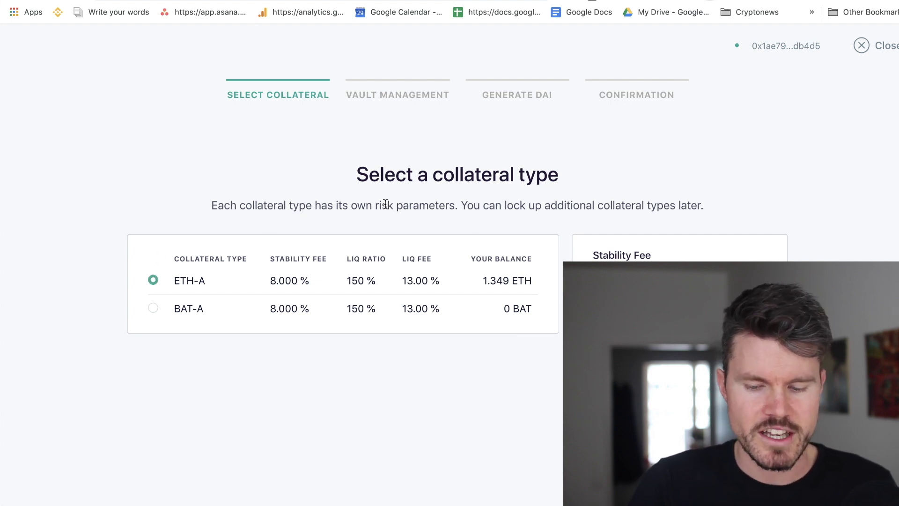
{"action": "scroll", "coordinate": [446, 206], "scroll_direction": "down", "scroll_amount": 3}
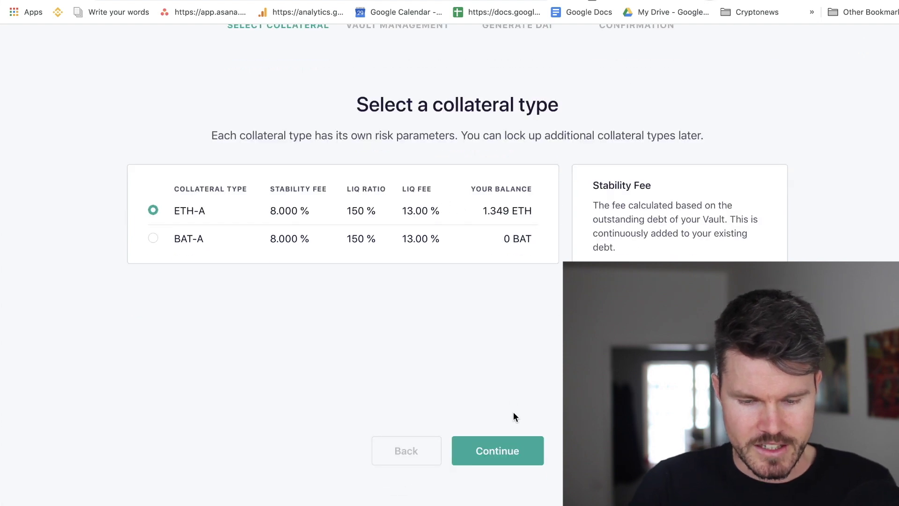
{"action": "left_click", "coordinate": [513, 445]}
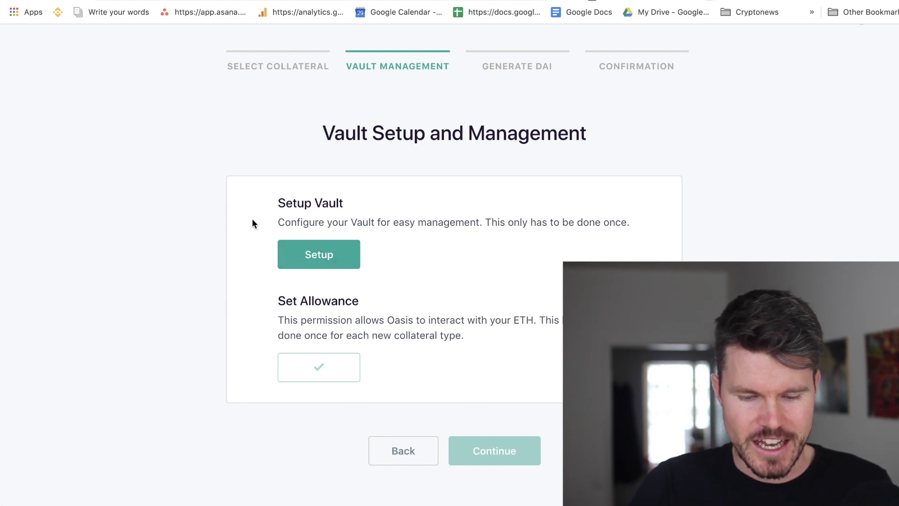
- Run the one-time vault setup and continue to the deposit and Dai generation stage
{"action": "left_click", "coordinate": [313, 248]}
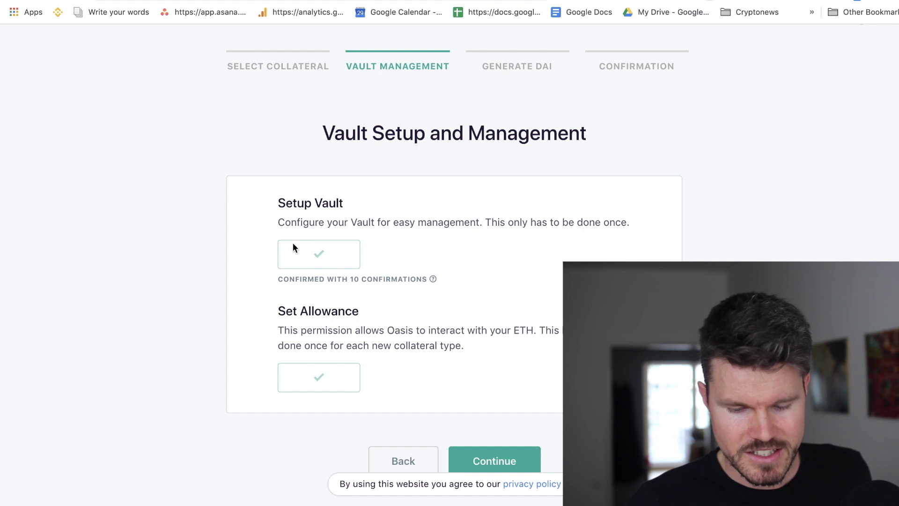
{"action": "scroll", "coordinate": [208, 269], "scroll_direction": "down", "scroll_amount": 1}
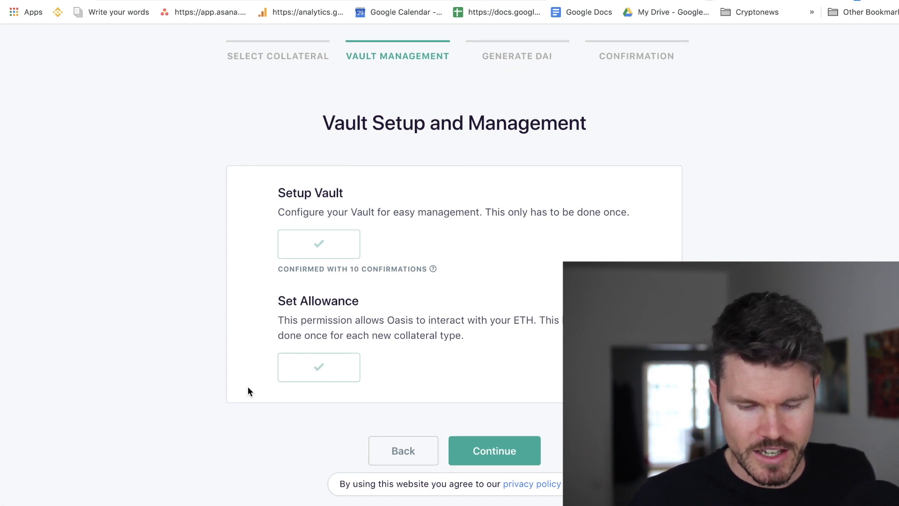
{"action": "left_click", "coordinate": [503, 452]}
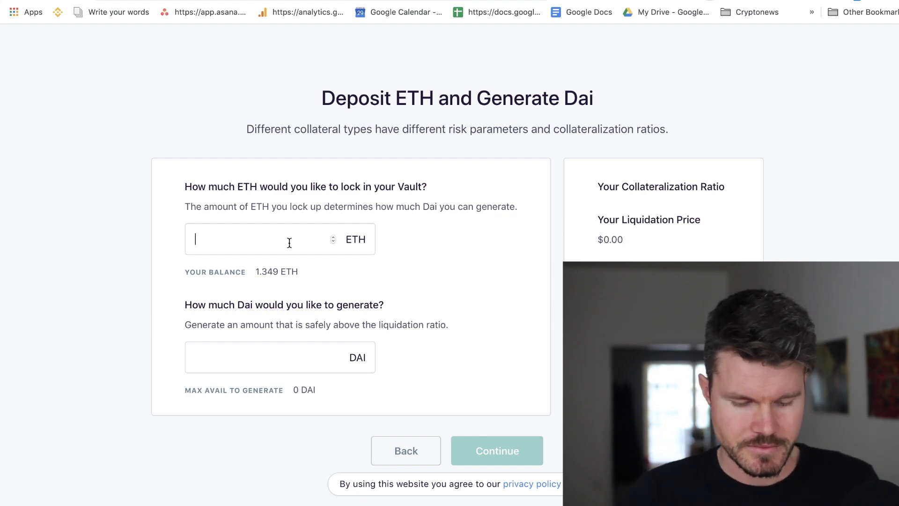
- Enter 1 ETH as the amount to lock in the vault and 100 DAI as the amount to generate
{"action": "type", "text": "1"}
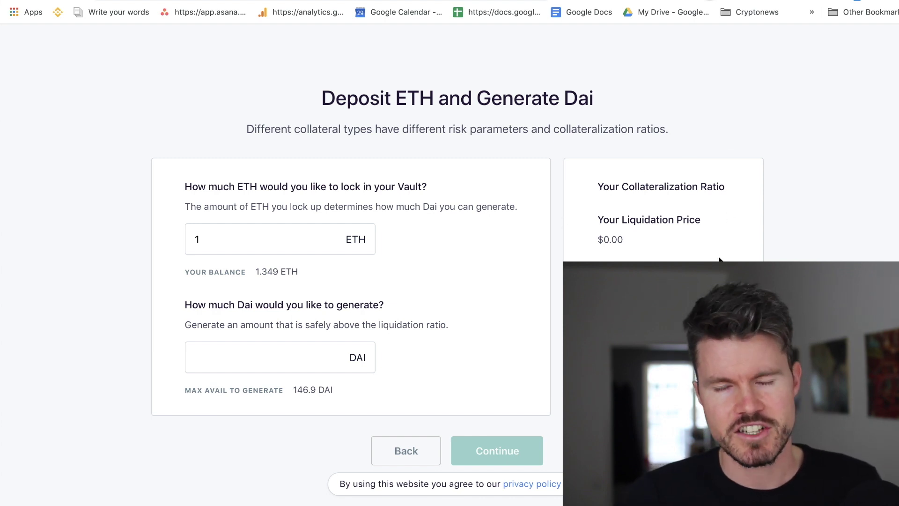
{"action": "left_click", "coordinate": [287, 358]}
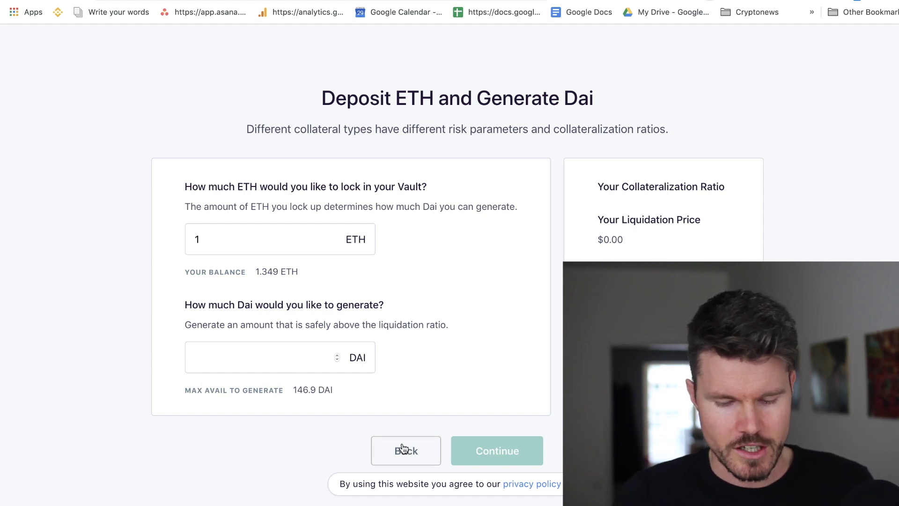
{"action": "type", "text": "100"}
{"action": "left_click", "coordinate": [158, 422]}
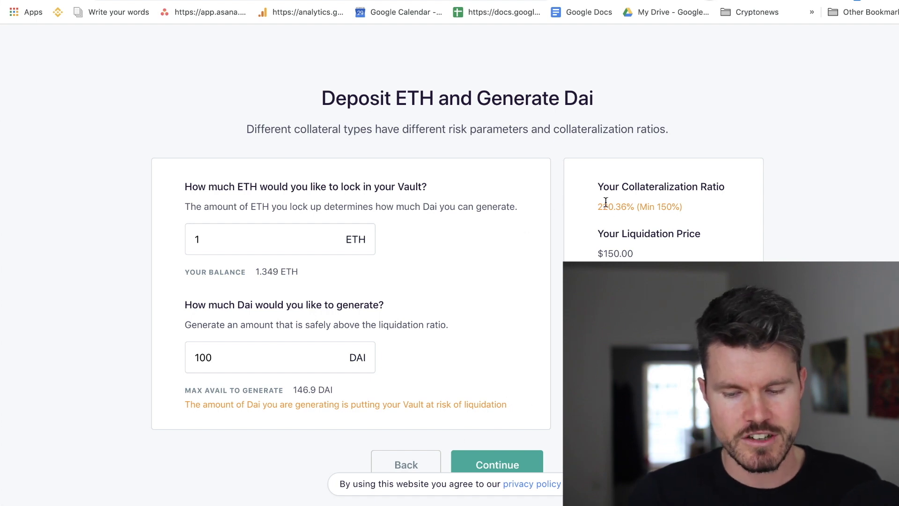
- Examine the collateralization ratio and the liquidation price for the entered amounts
{"action": "left_click_drag", "start_coordinate": [596, 206], "coordinate": [632, 207]}
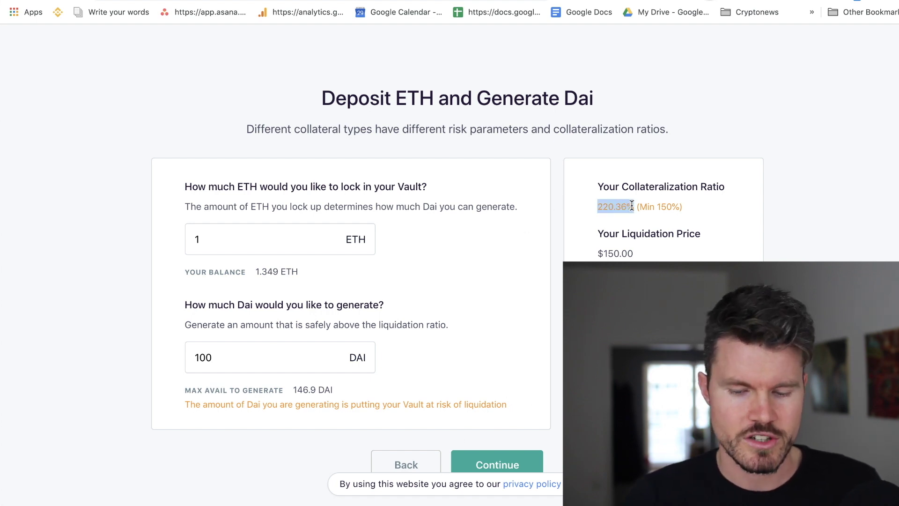
{"action": "left_click", "coordinate": [631, 206]}
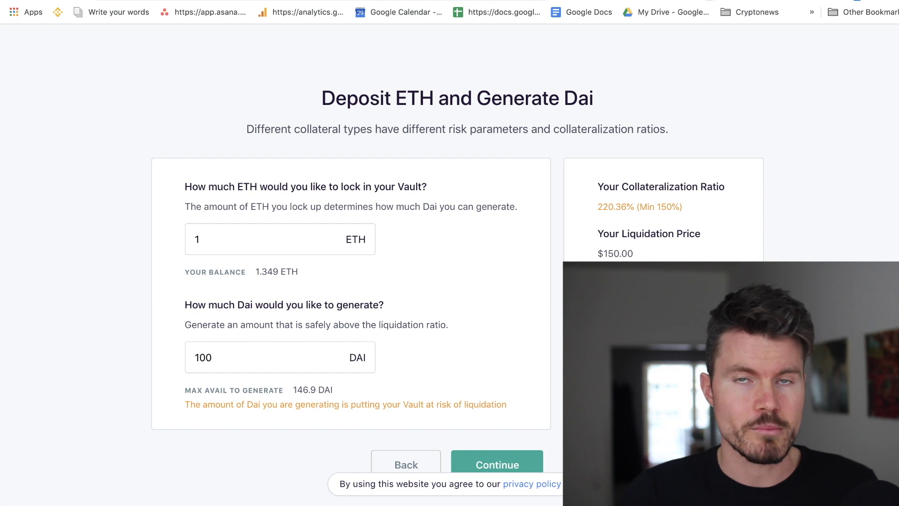
{"action": "left_click_drag", "start_coordinate": [643, 254], "coordinate": [598, 253]}
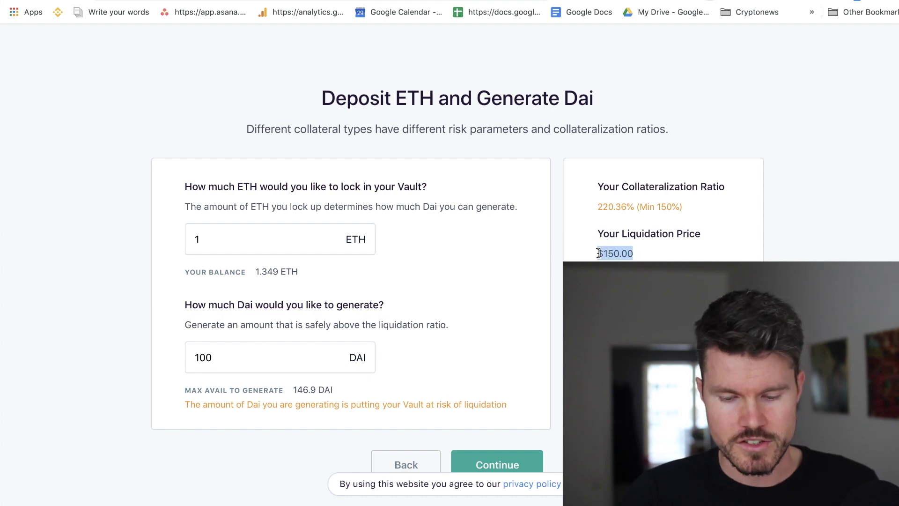
{"action": "left_click", "coordinate": [567, 253]}
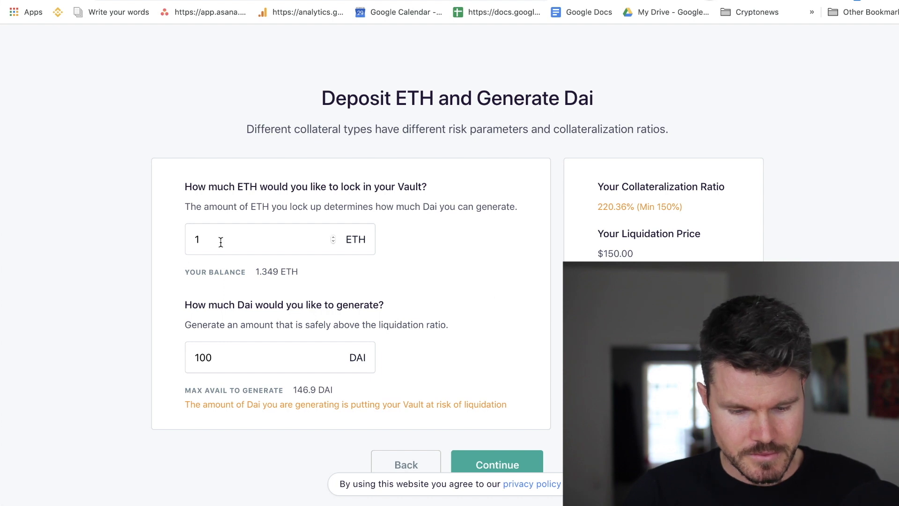
- Set the amount of Dai to generate to 80 and check the resulting collateralization ratio
{"action": "left_click", "coordinate": [193, 351]}
{"action": "left_click_drag", "start_coordinate": [193, 351], "coordinate": [225, 361]}
{"action": "type", "text": "8"}
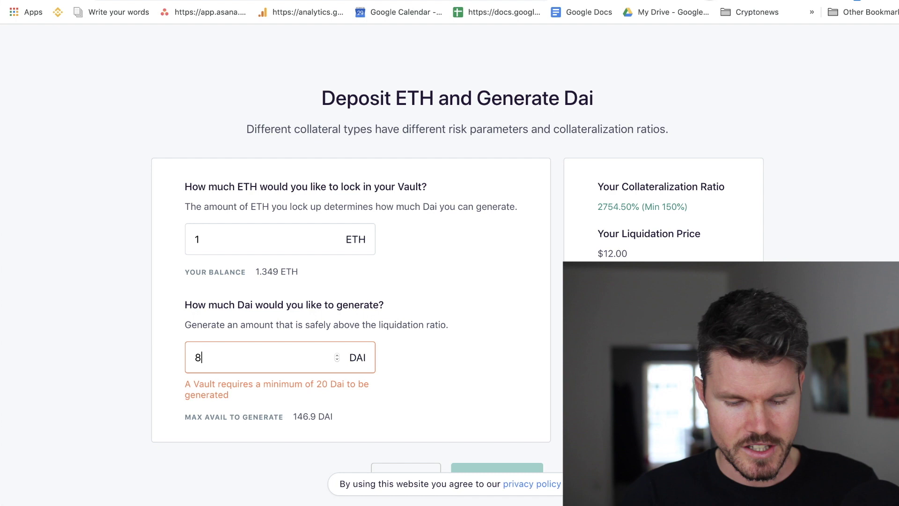
{"action": "type", "text": "0"}
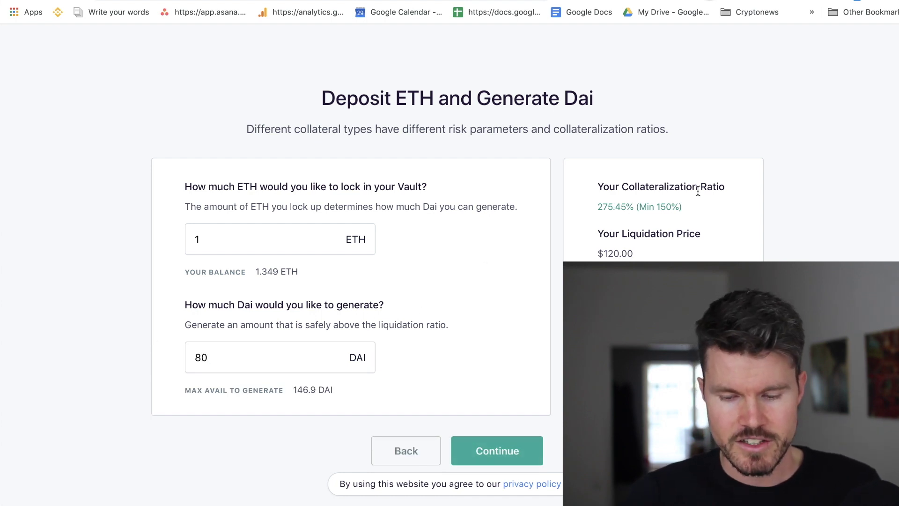
{"action": "left_click_drag", "start_coordinate": [597, 206], "coordinate": [624, 206]}
{"action": "left_click", "coordinate": [624, 207]}
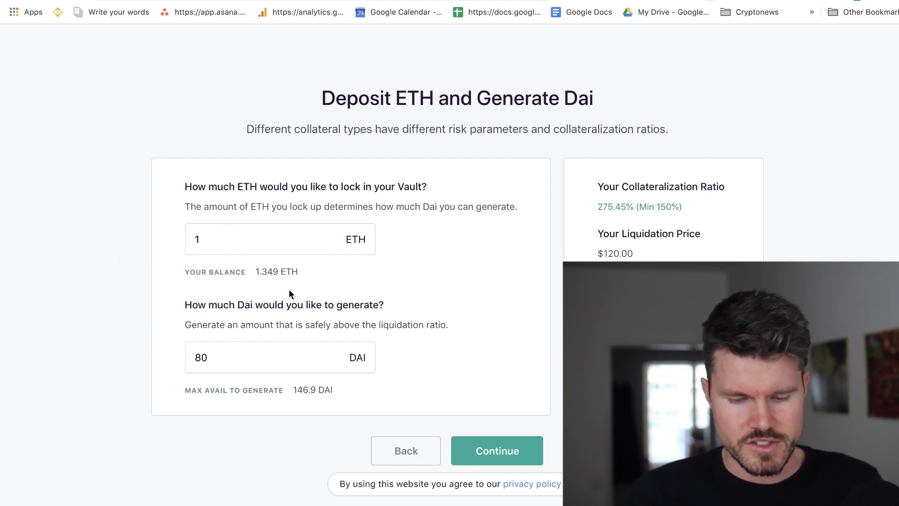
- Set the ETH to lock to 0.3 and the Dai to generate to 25, and continue to the confirmation
{"action": "left_click_drag", "start_coordinate": [221, 239], "coordinate": [178, 240]}
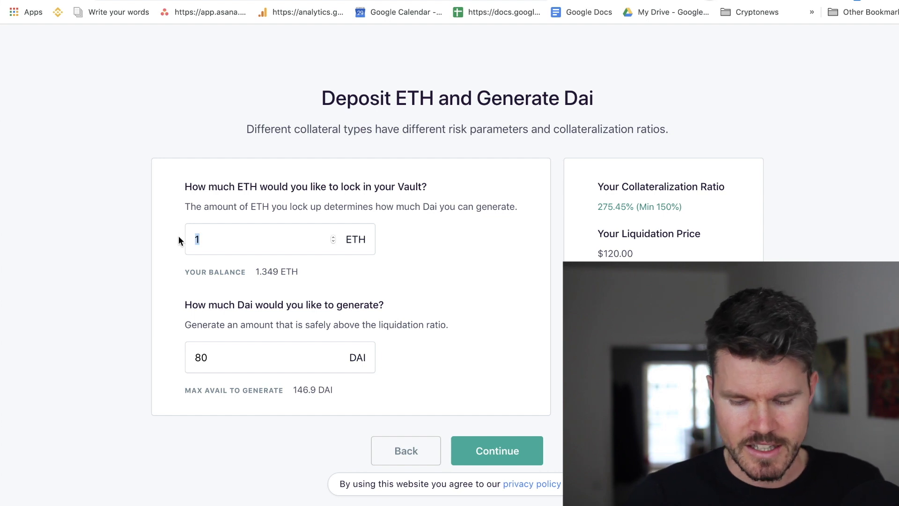
{"action": "type", "text": "0.3"}
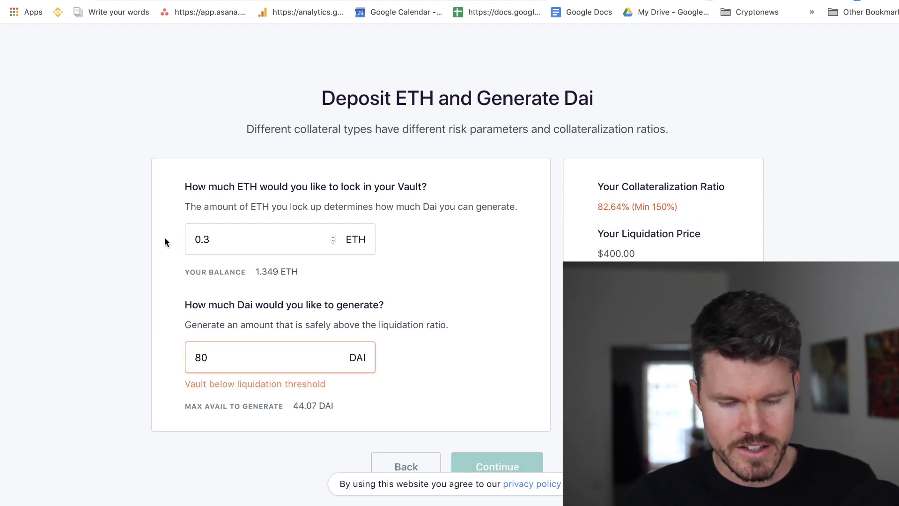
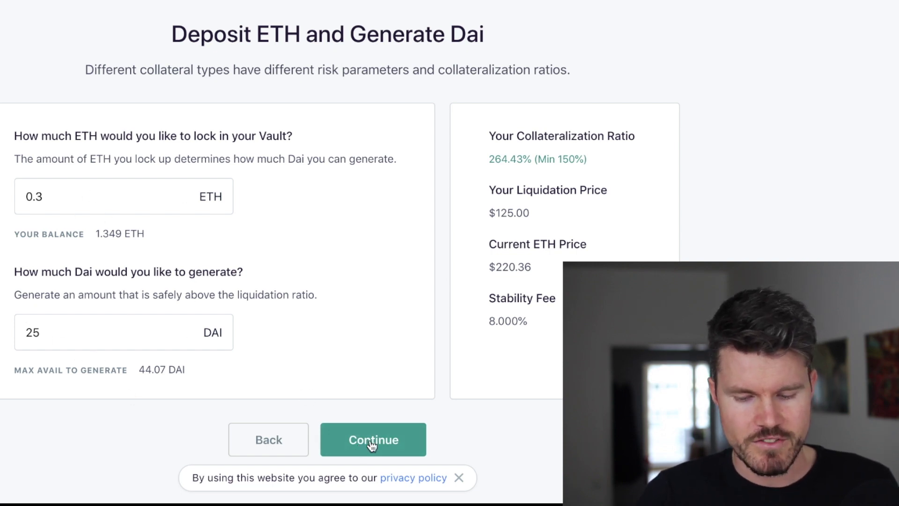
{"action": "left_click", "coordinate": [371, 442]}
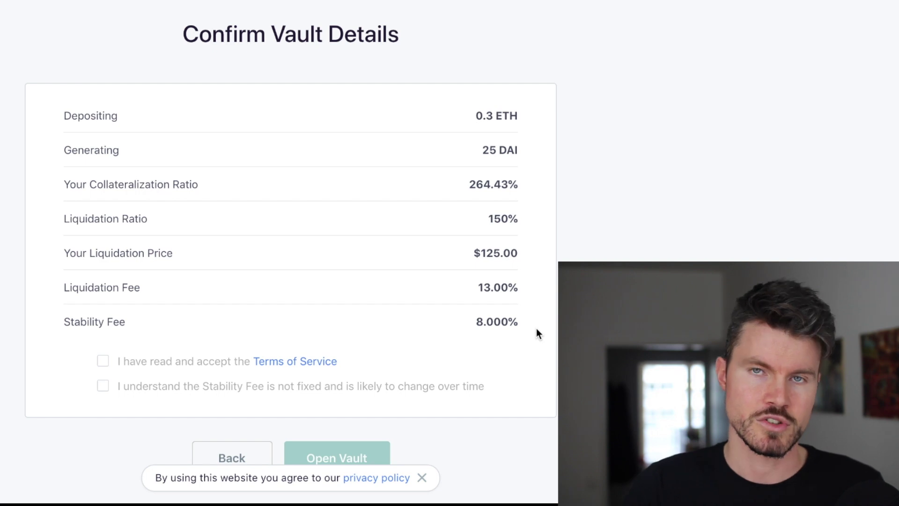
- Accept the Terms of Service, acknowledge the variable Stability Fee and open the vault
{"action": "scroll", "coordinate": [537, 329], "scroll_direction": "down", "scroll_amount": 1}
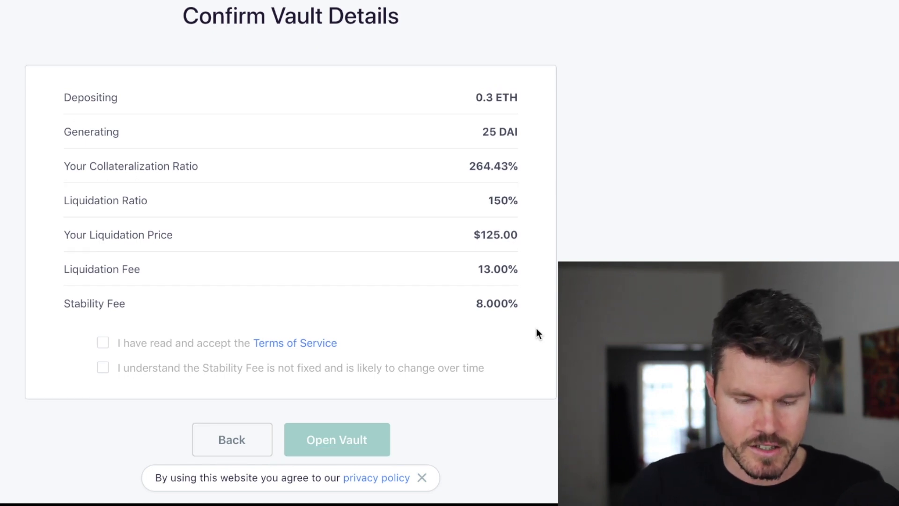
{"action": "left_click", "coordinate": [103, 344]}
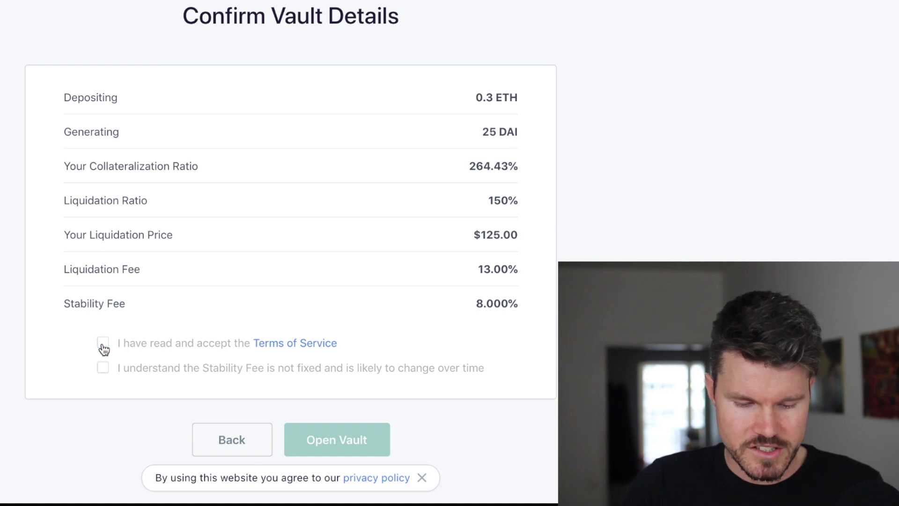
{"action": "left_click", "coordinate": [102, 369]}
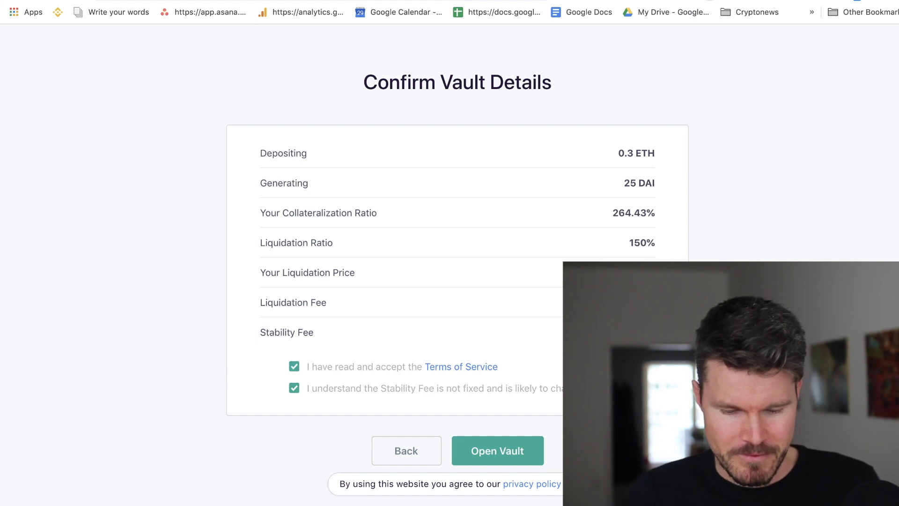
{"action": "left_click", "coordinate": [497, 452]}
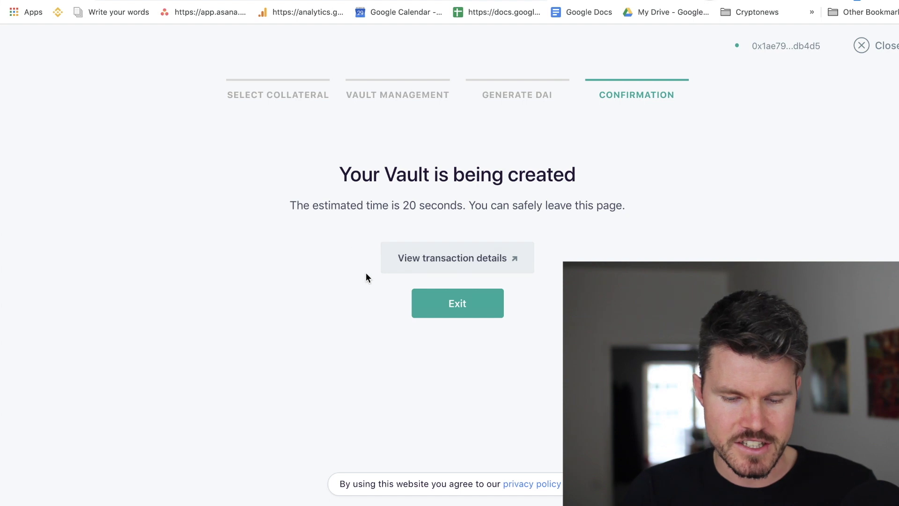
- Review the vault creation's transaction details and exit the vault creation wizard
{"action": "left_click", "coordinate": [462, 258]}
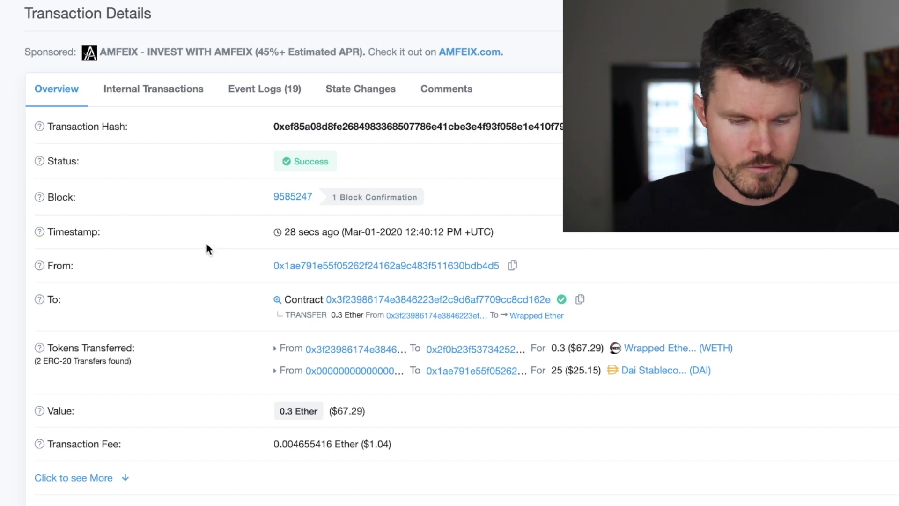
{"action": "scroll", "coordinate": [119, 269], "scroll_direction": "down", "scroll_amount": 1}
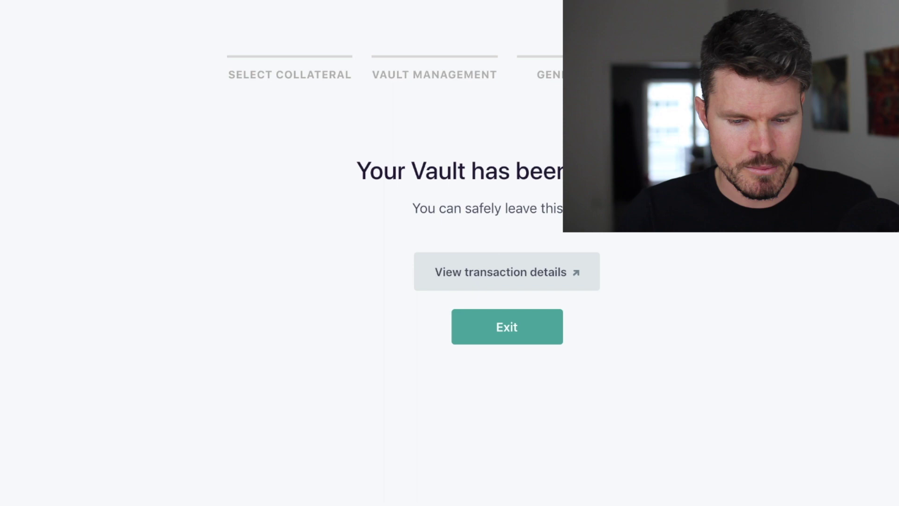
{"action": "left_click", "coordinate": [523, 332]}
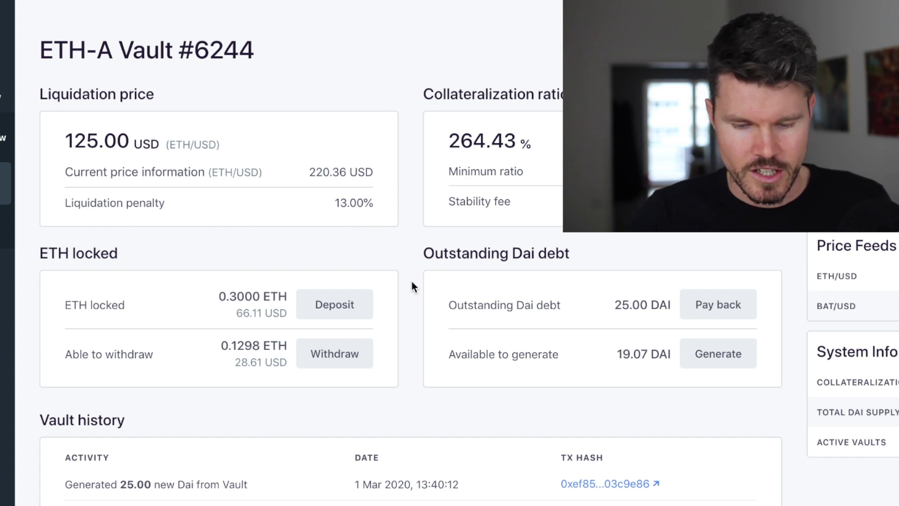
- Examine the new ETH-A vault's outstanding Dai debt and the amount of Dai available to generate
{"action": "scroll", "coordinate": [411, 280], "scroll_direction": "down", "scroll_amount": 1}
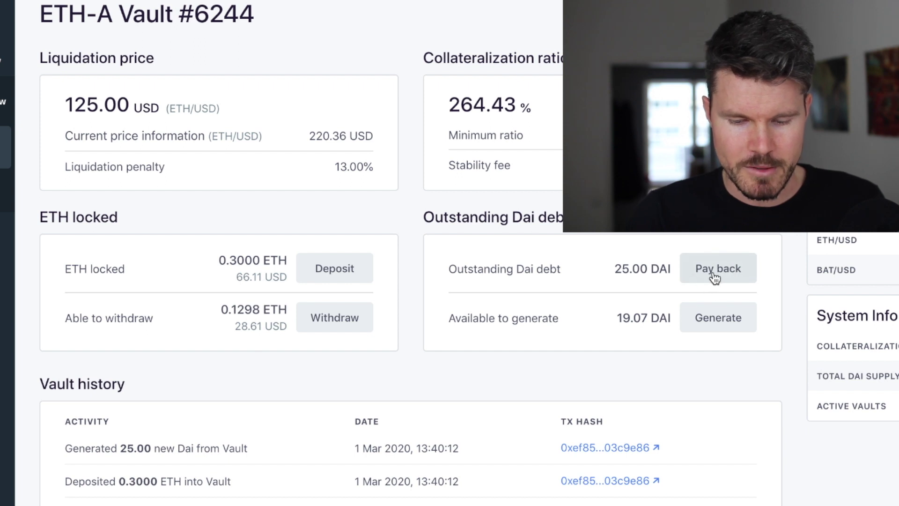
{"action": "left_click_drag", "start_coordinate": [673, 318], "coordinate": [594, 320]}
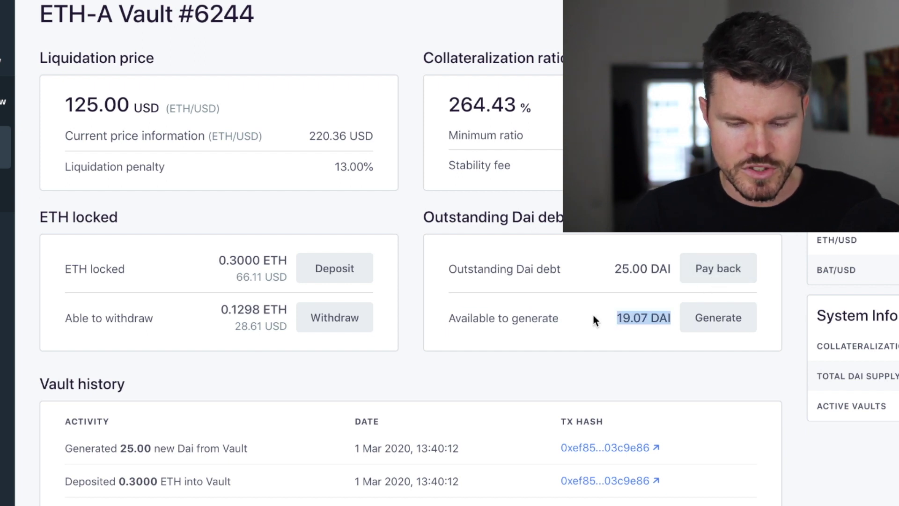
{"action": "left_click", "coordinate": [622, 314]}
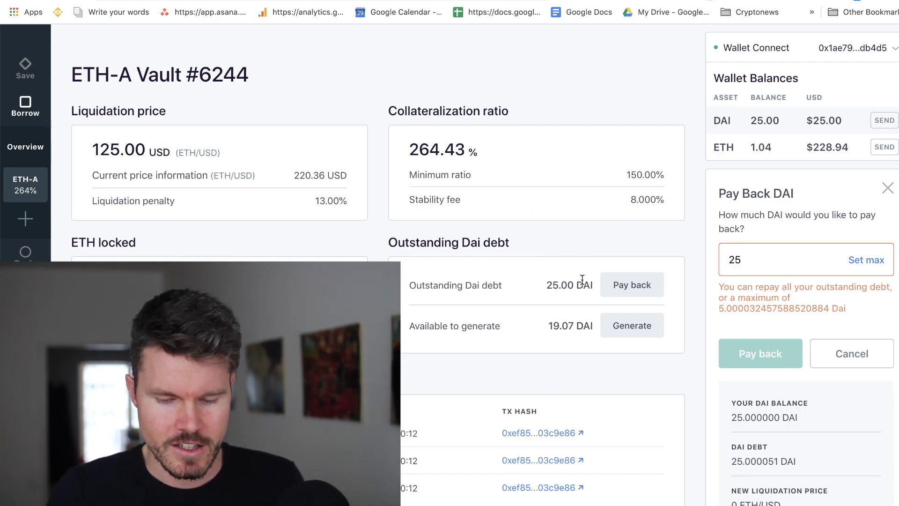
- Check the Pay Back DAI form's repayment limit against the wallet's Dai balance and the vault's debt
{"action": "left_click", "coordinate": [863, 258]}
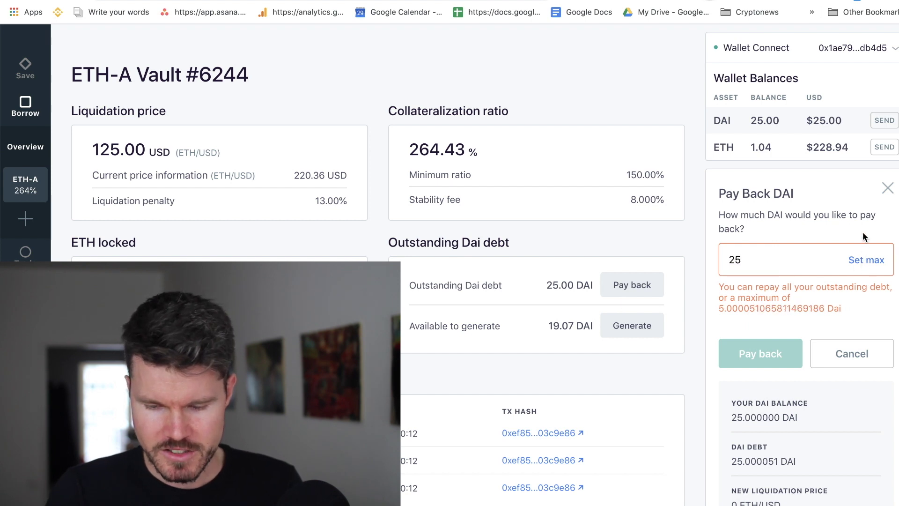
{"action": "left_click", "coordinate": [755, 302]}
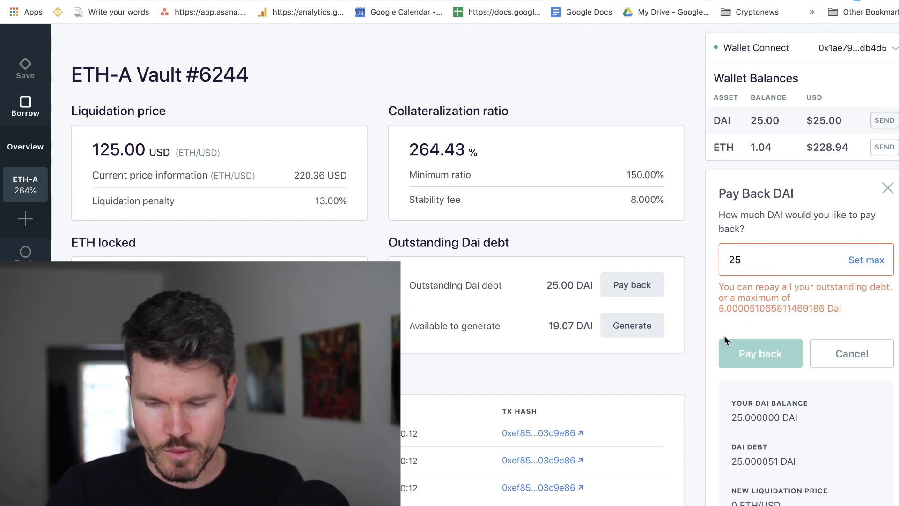
{"action": "scroll", "coordinate": [760, 307], "scroll_direction": "down", "scroll_amount": 2}
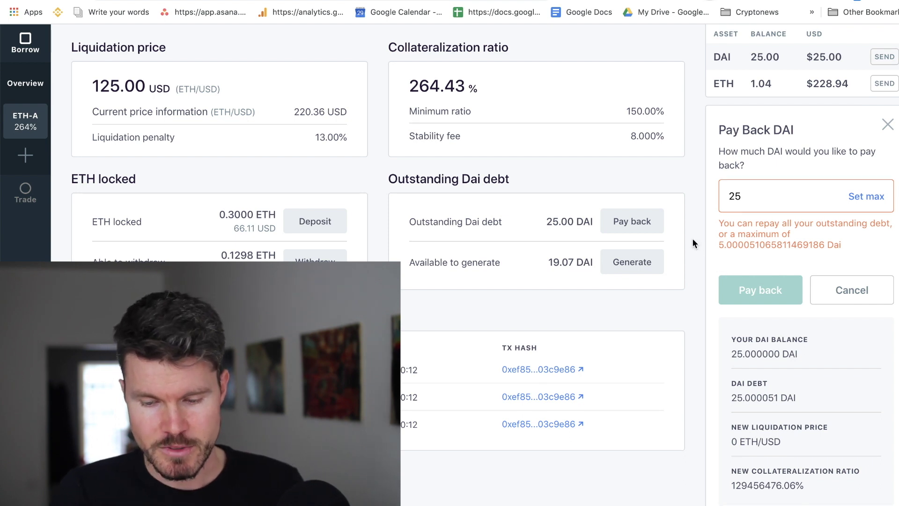
{"action": "scroll", "coordinate": [692, 238], "scroll_direction": "up", "scroll_amount": 2}
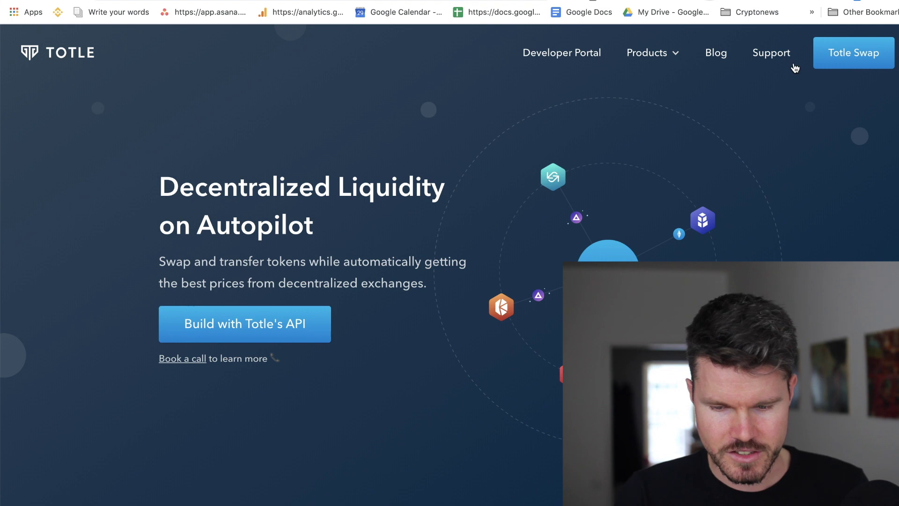
- Switch to Totle Swap and connect the wallet through WalletConnect
{"action": "left_click", "coordinate": [863, 60]}
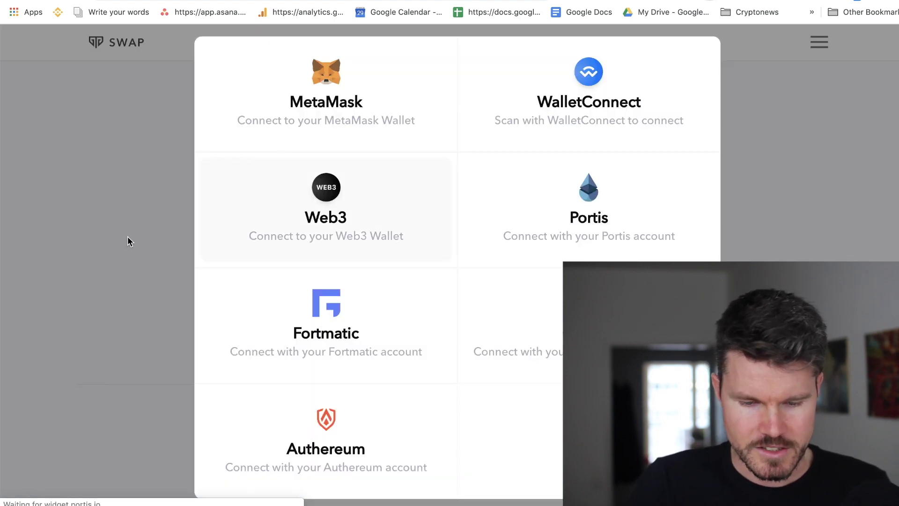
{"action": "left_click", "coordinate": [580, 75]}
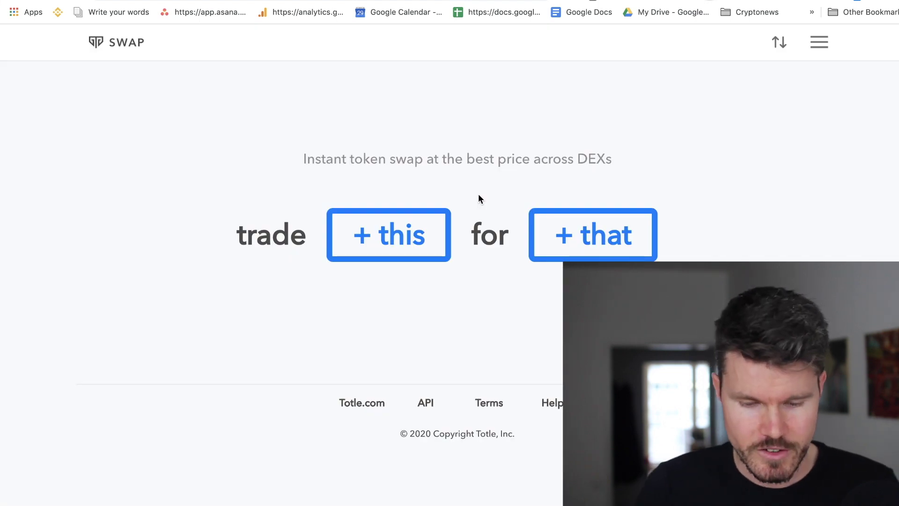
- Choose ETH as the token to sell and DAI as the token to buy
{"action": "left_click", "coordinate": [380, 237]}
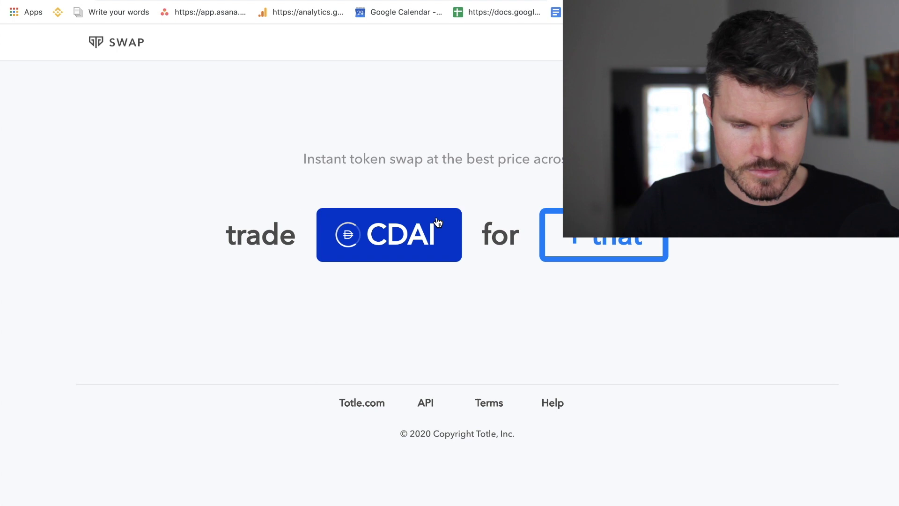
{"action": "left_click", "coordinate": [438, 222]}
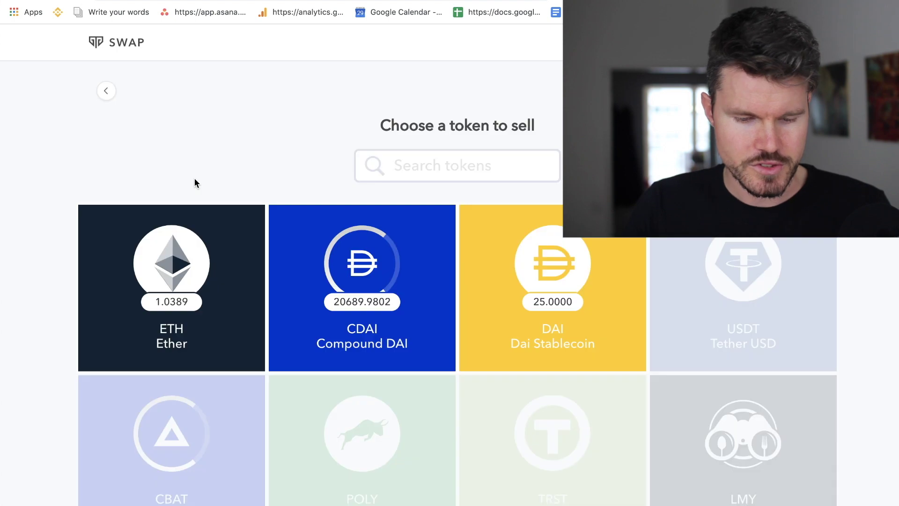
{"action": "left_click", "coordinate": [154, 272]}
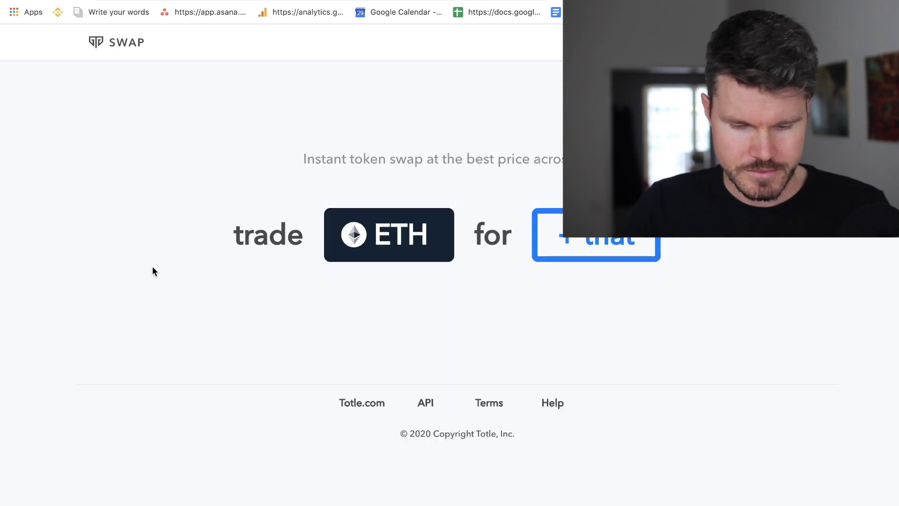
{"action": "left_click", "coordinate": [605, 237]}
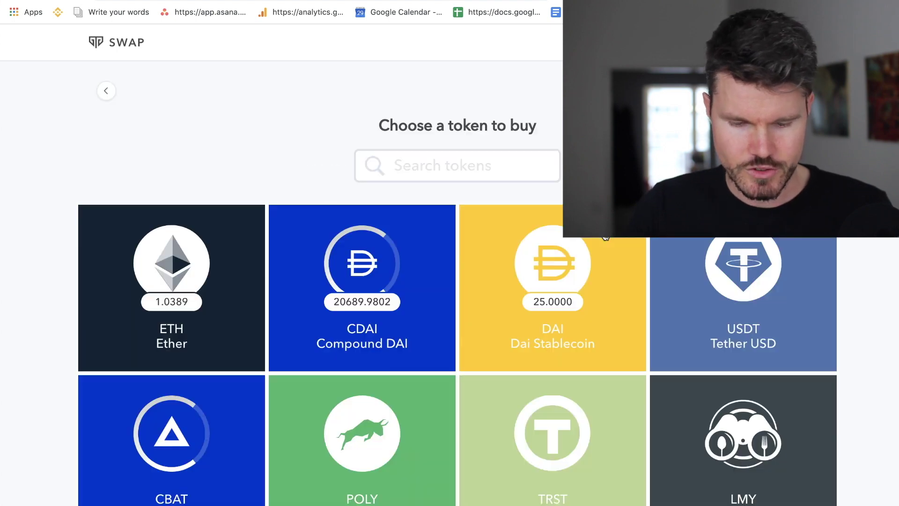
{"action": "left_click", "coordinate": [555, 261]}
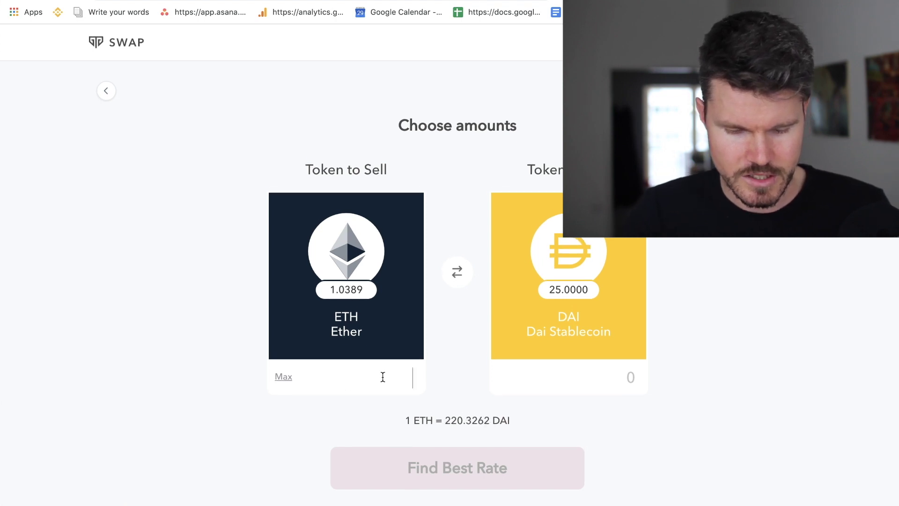
- Set the amount to sell to 0.01 ETH, find the best rate and submit the swap for DAI
{"action": "type", "text": "0.01"}
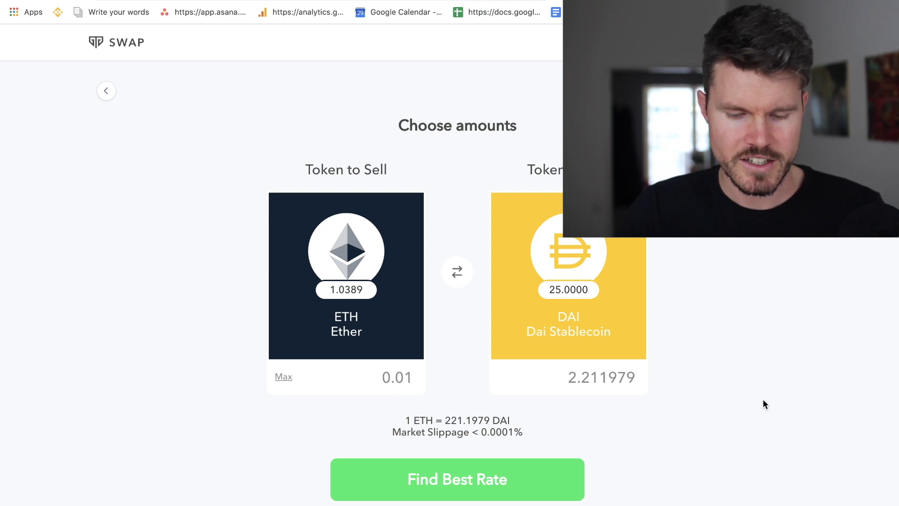
{"action": "left_click", "coordinate": [442, 478]}
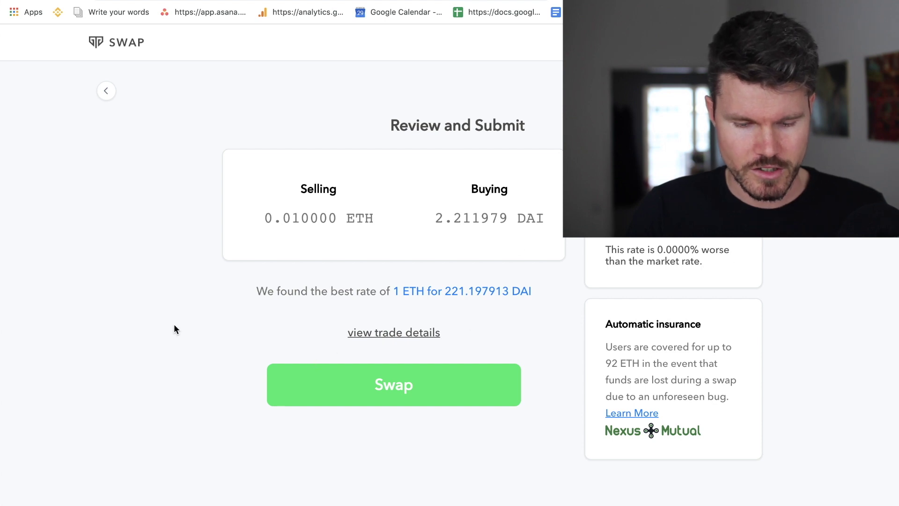
{"action": "left_click", "coordinate": [393, 391]}
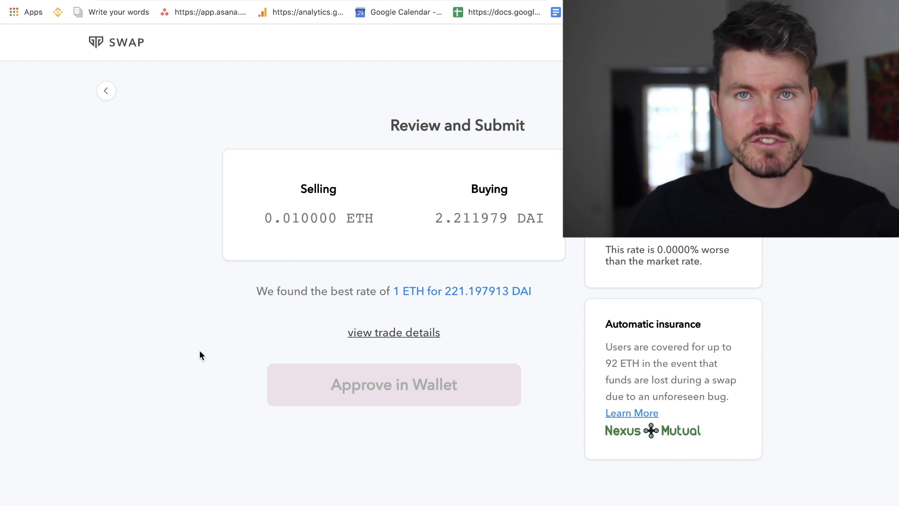
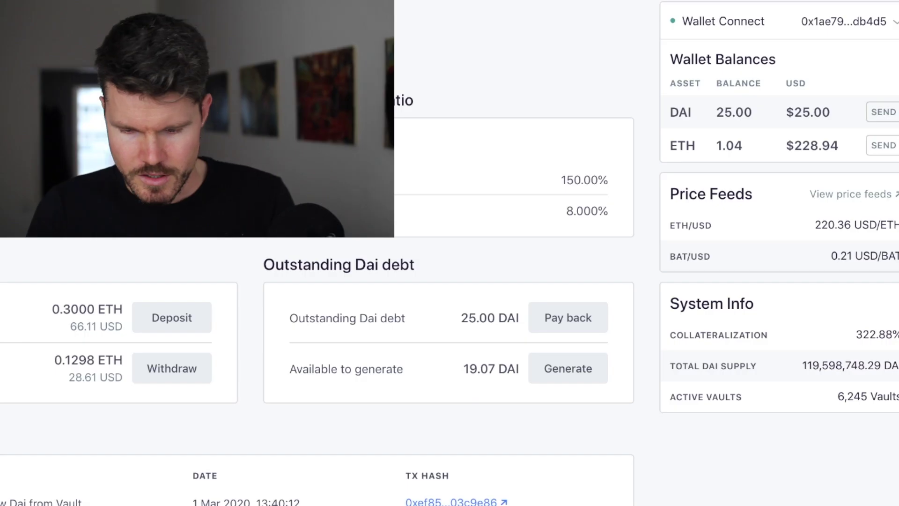
- Switch back to the Oasis vault and pay back the maximum amount of its outstanding Dai debt
{"action": "left_click", "coordinate": [569, 321]}
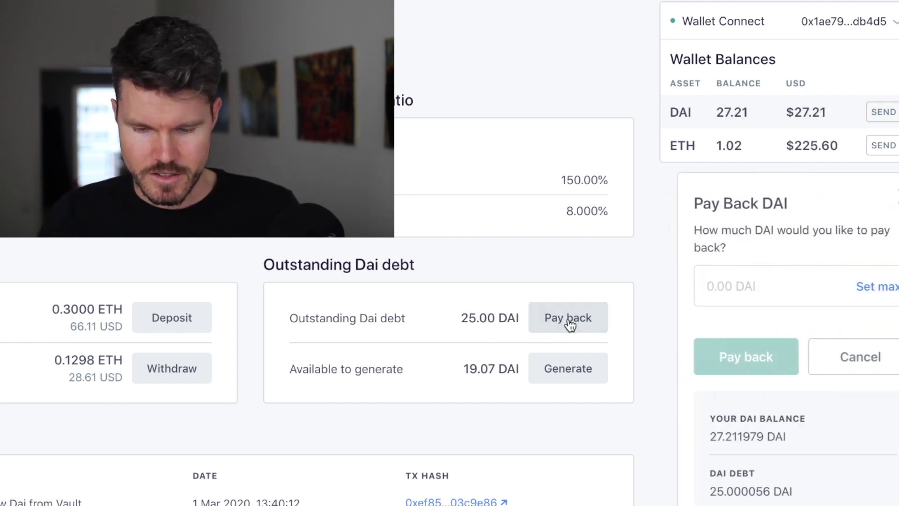
{"action": "left_click", "coordinate": [858, 286]}
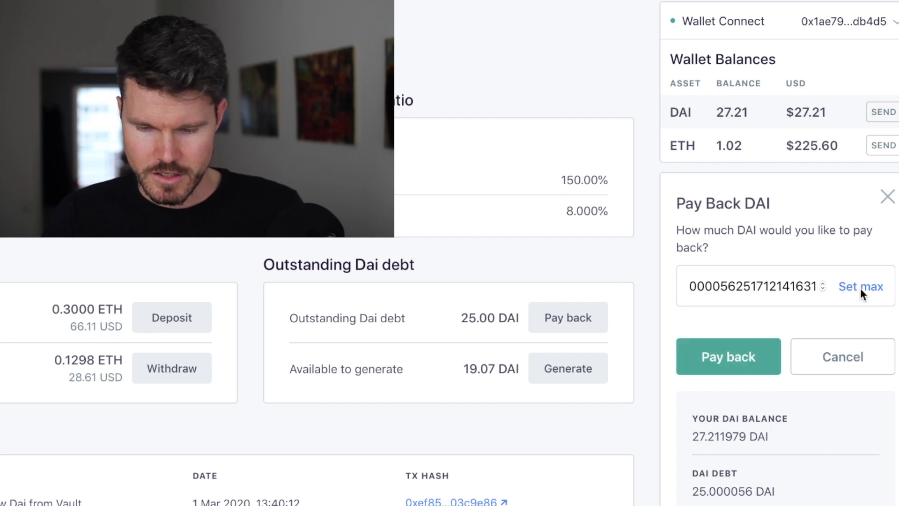
{"action": "left_click_drag", "start_coordinate": [817, 287], "coordinate": [638, 279]}
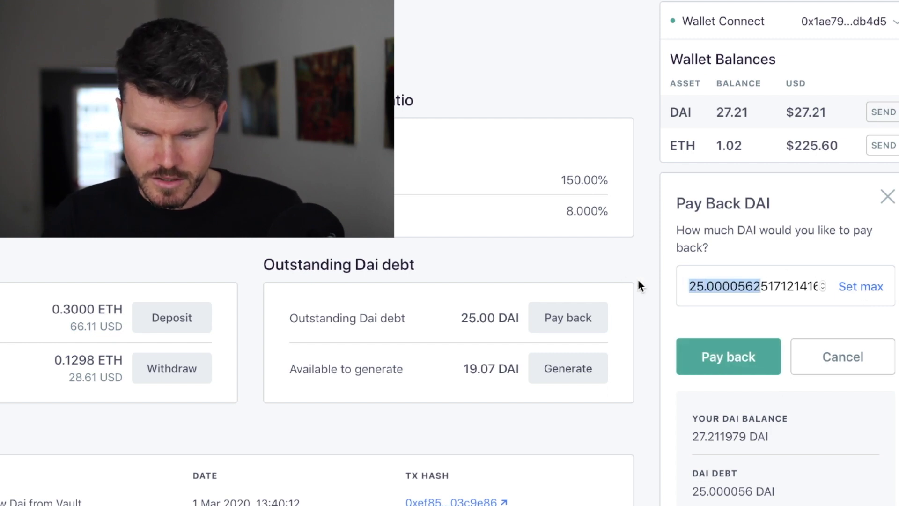
{"action": "left_click", "coordinate": [707, 286]}
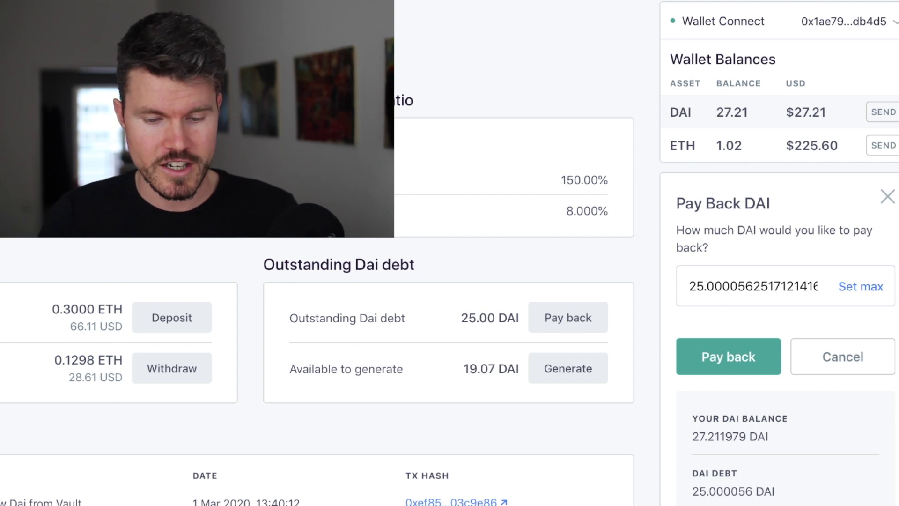
{"action": "left_click", "coordinate": [743, 360]}
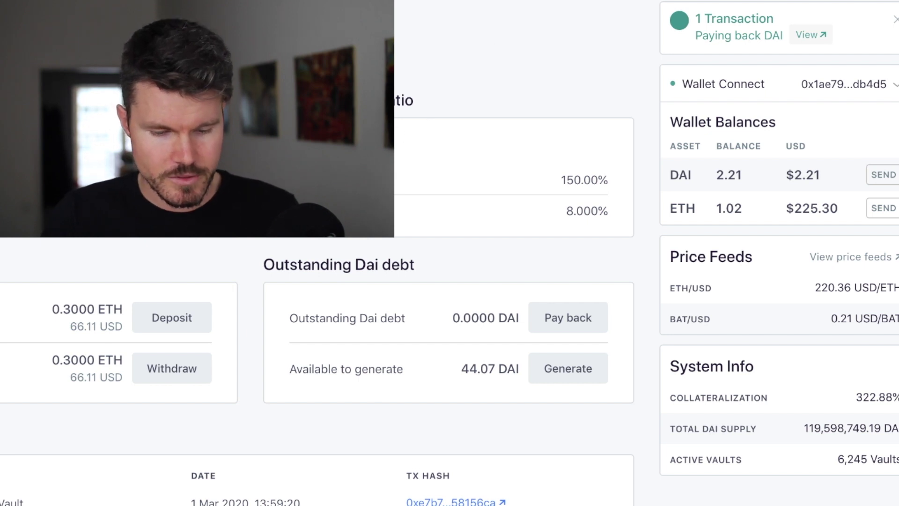
- Withdraw the maximum 0.3 ETH of collateral from the vault
{"action": "scroll", "coordinate": [449, 253], "scroll_direction": "down", "scroll_amount": 2}
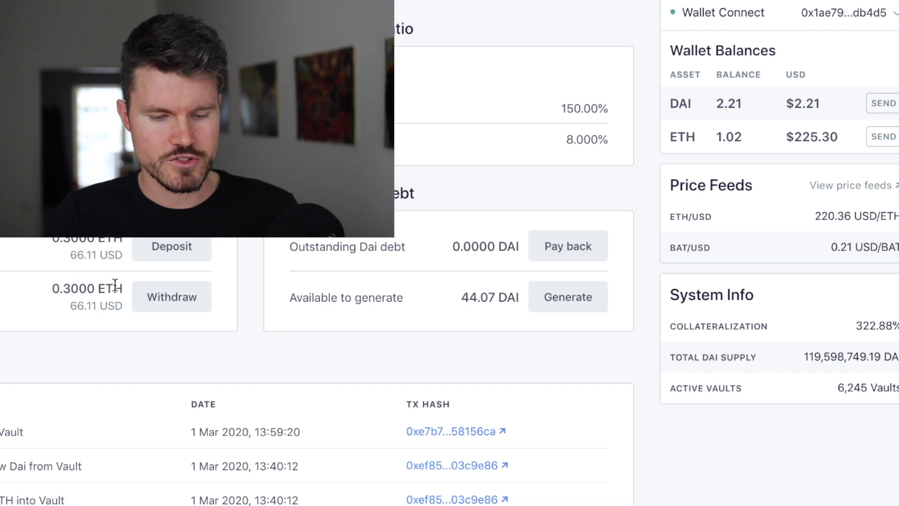
{"action": "left_click", "coordinate": [179, 303]}
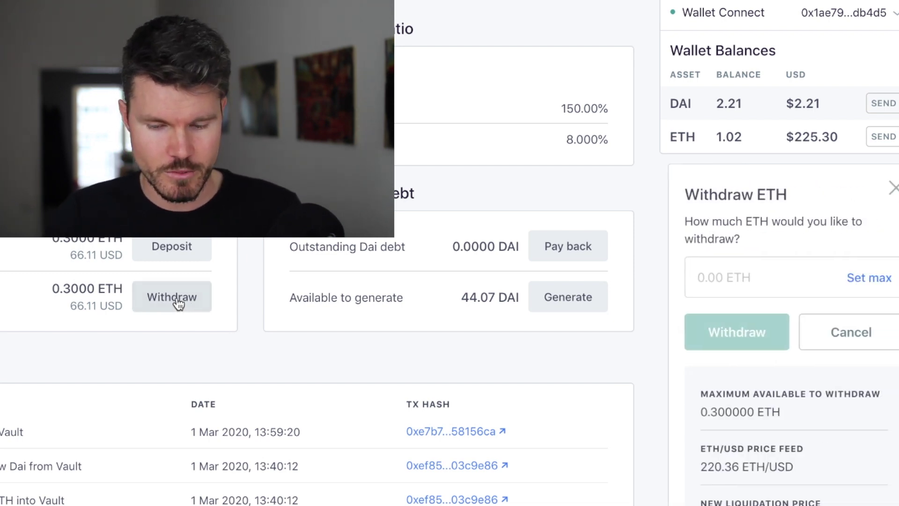
{"action": "left_click", "coordinate": [870, 277]}
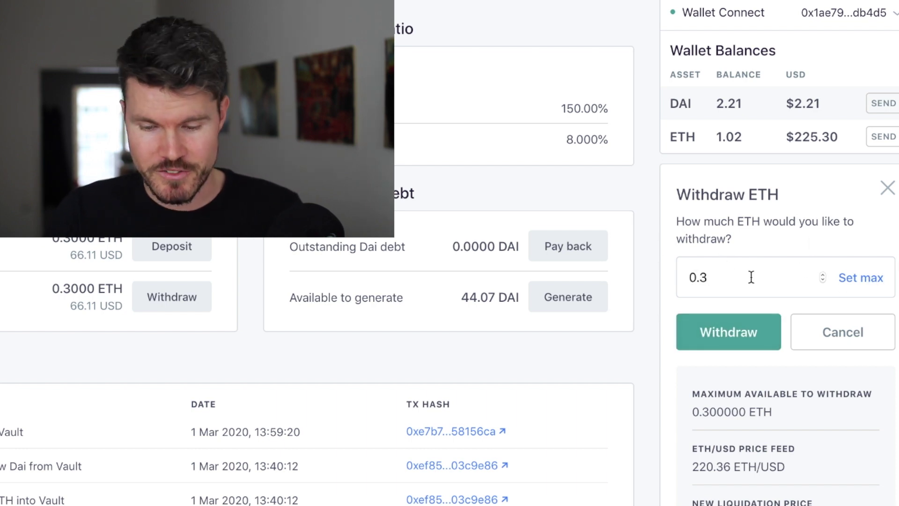
{"action": "left_click", "coordinate": [688, 314]}
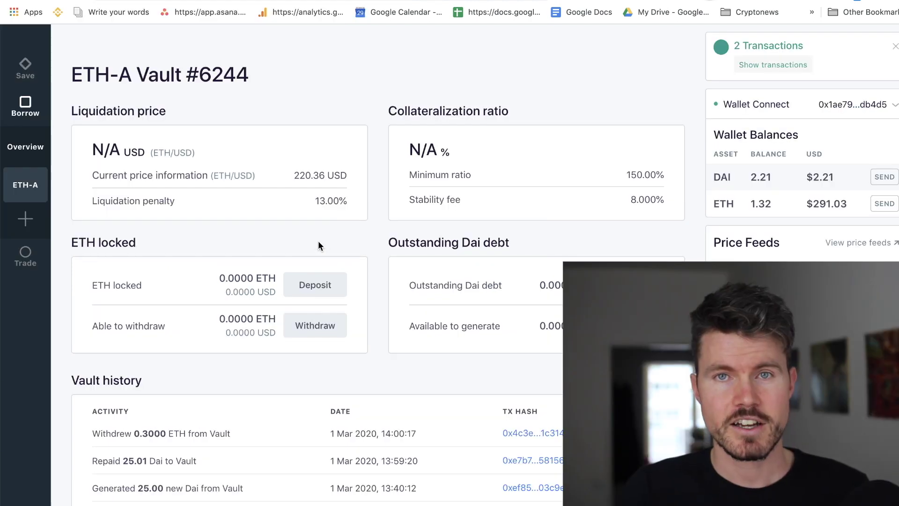
- Review the vault's locked ETH, outstanding Dai debt and activity history following the repayment and withdrawal
{"action": "scroll", "coordinate": [318, 243], "scroll_direction": "down", "scroll_amount": 1}
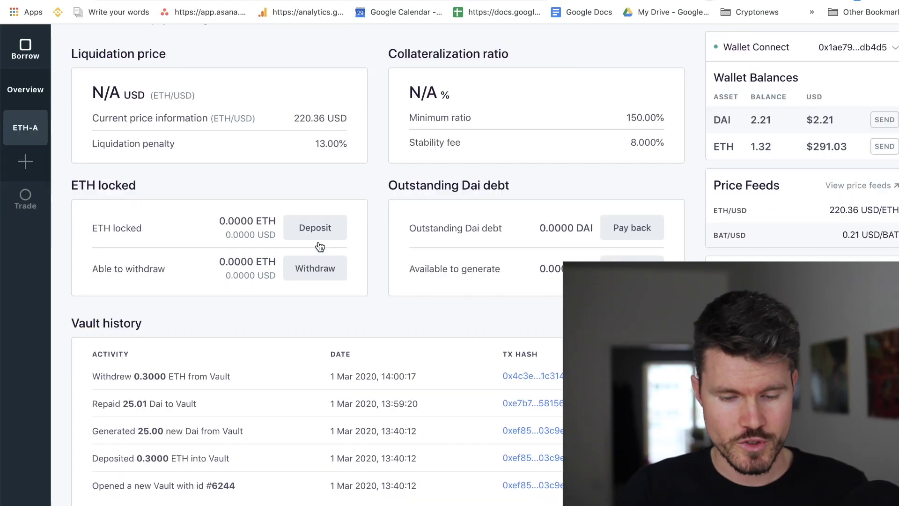
{"action": "scroll", "coordinate": [318, 243], "scroll_direction": "down", "scroll_amount": 1}
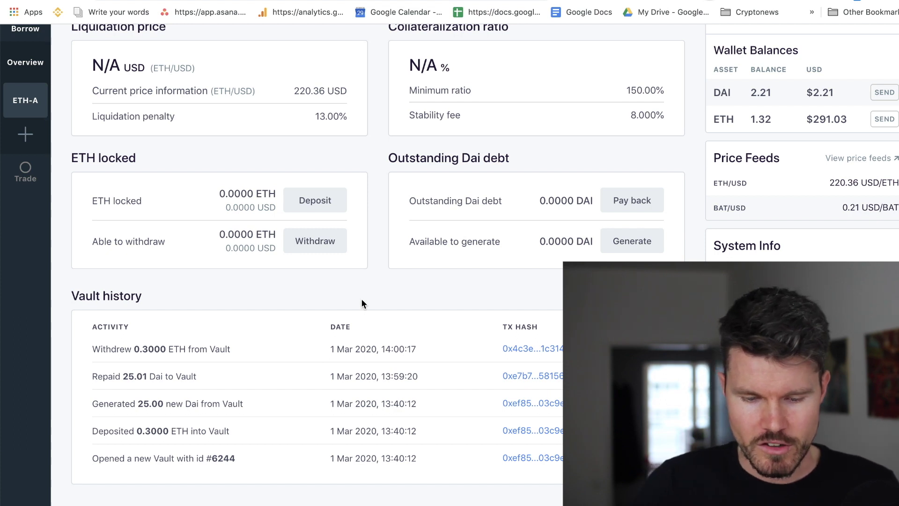
{"action": "scroll", "coordinate": [362, 300], "scroll_direction": "up", "scroll_amount": 1}
{"action": "scroll", "coordinate": [375, 240], "scroll_direction": "up", "scroll_amount": 3}
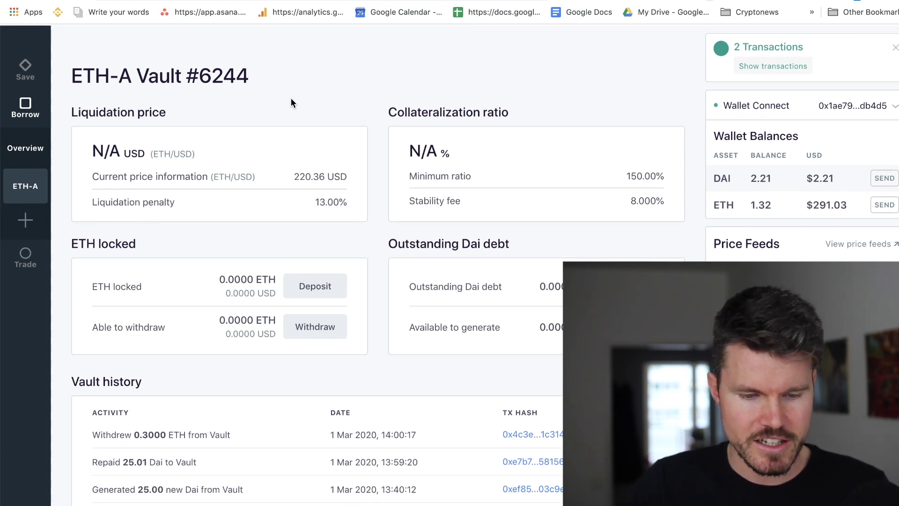
{"action": "scroll", "coordinate": [367, 159], "scroll_direction": "down", "scroll_amount": 3}
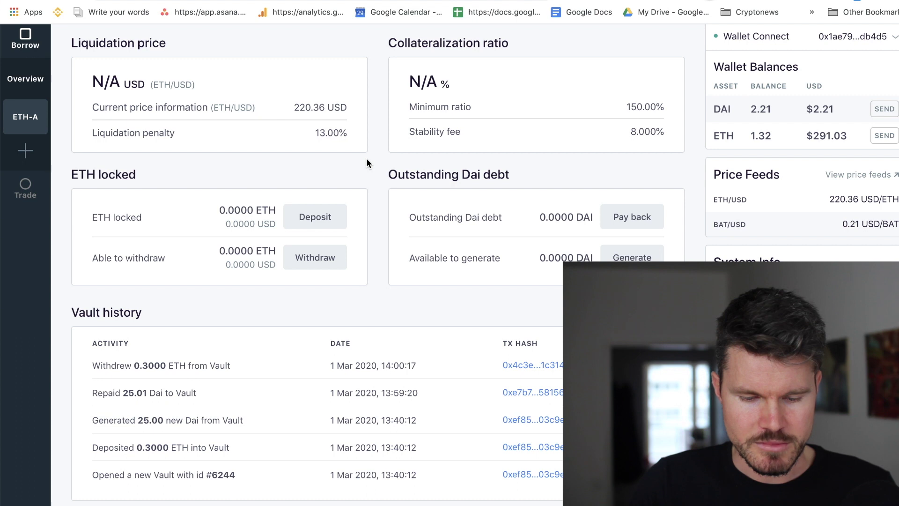
{"action": "scroll", "coordinate": [170, 196], "scroll_direction": "down", "scroll_amount": 1}
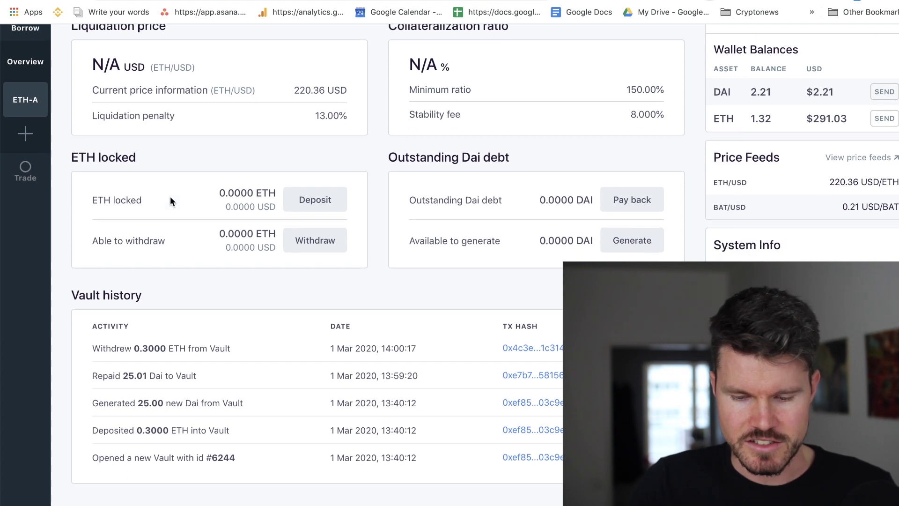